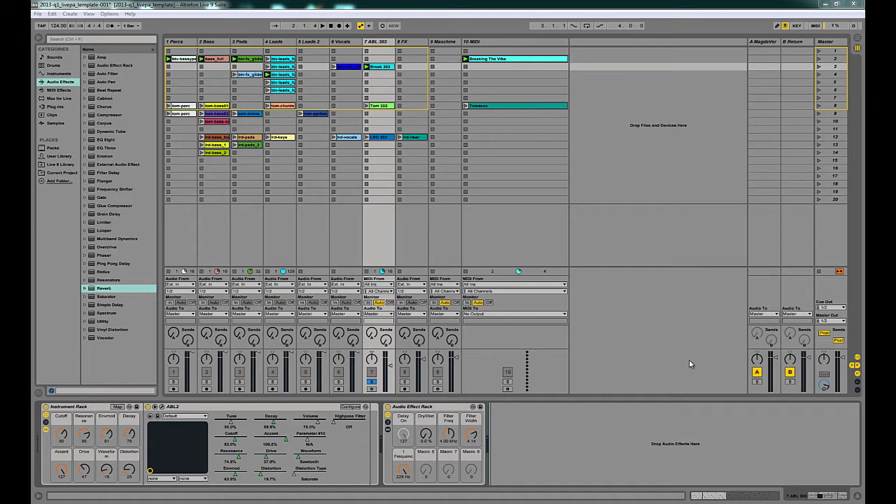
Play and stop the Break 303 clip, and add the Reverb audio effect to the ABL 303 track.
click(367, 67)
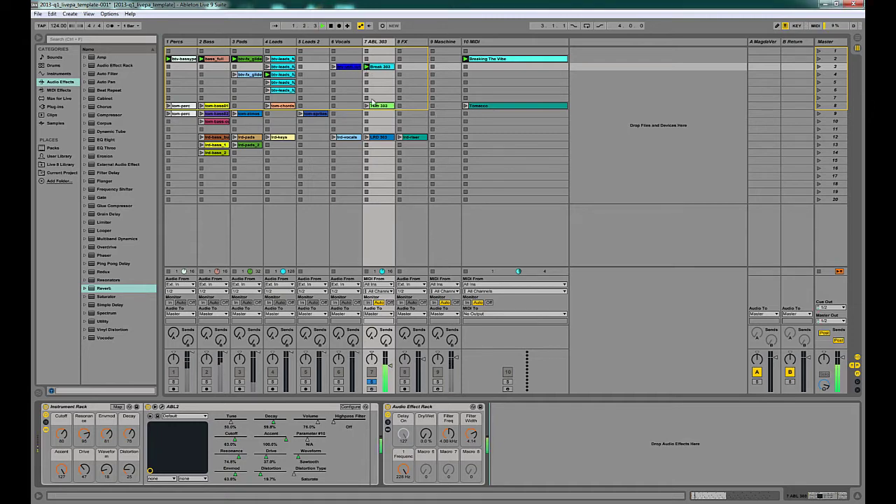
click(366, 272)
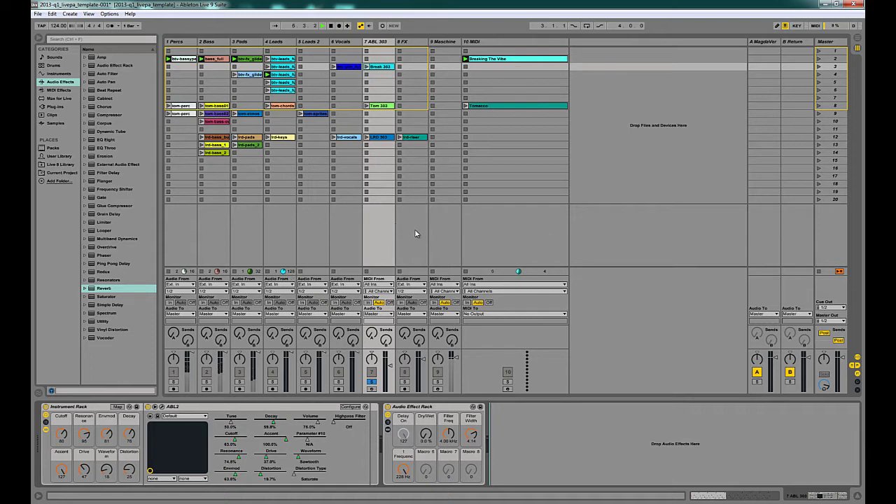
key(Right)
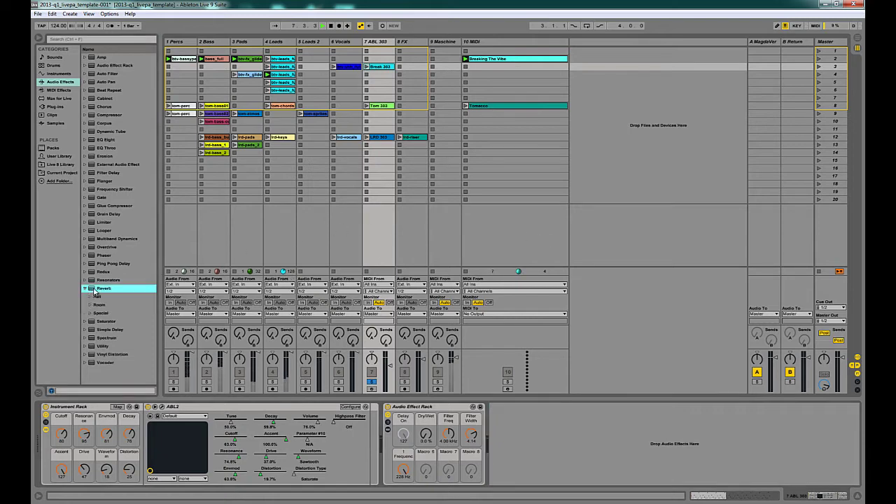
key(Return)
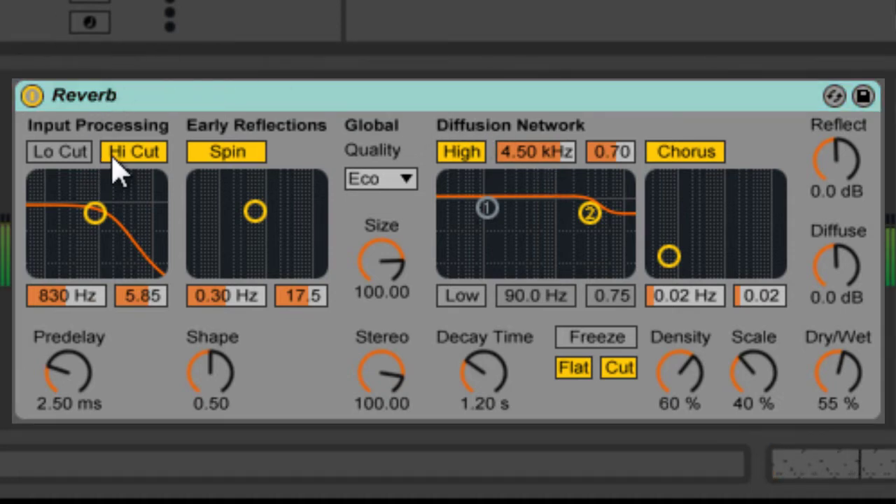
Sweep the Reverb's input filter frequency and settle it at 1.19 kHz, with Lo Cut on and Hi Cut off.
click(75, 153)
scroll(63, 305, down, 15)
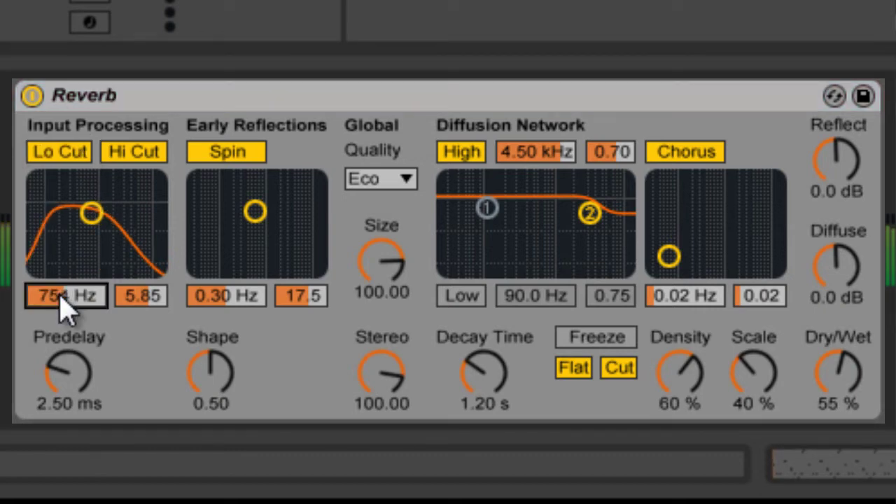
scroll(61, 299, down, 15)
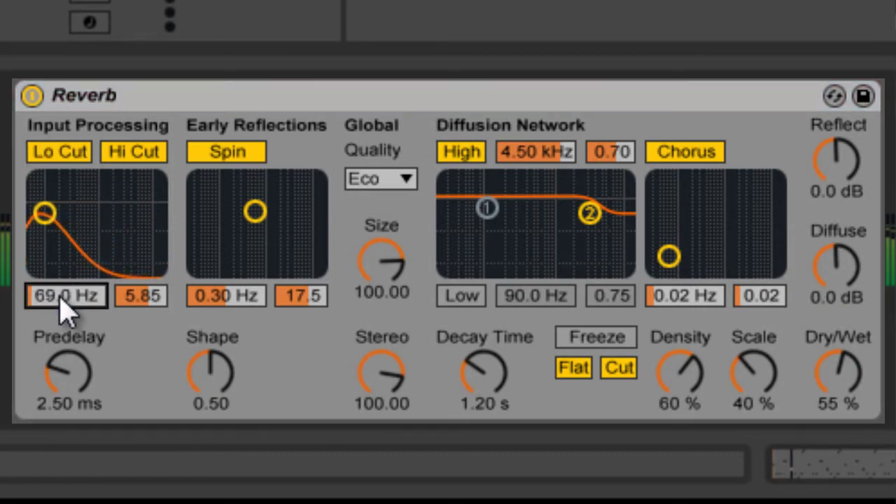
scroll(61, 300, up, 20)
scroll(61, 301, up, 20)
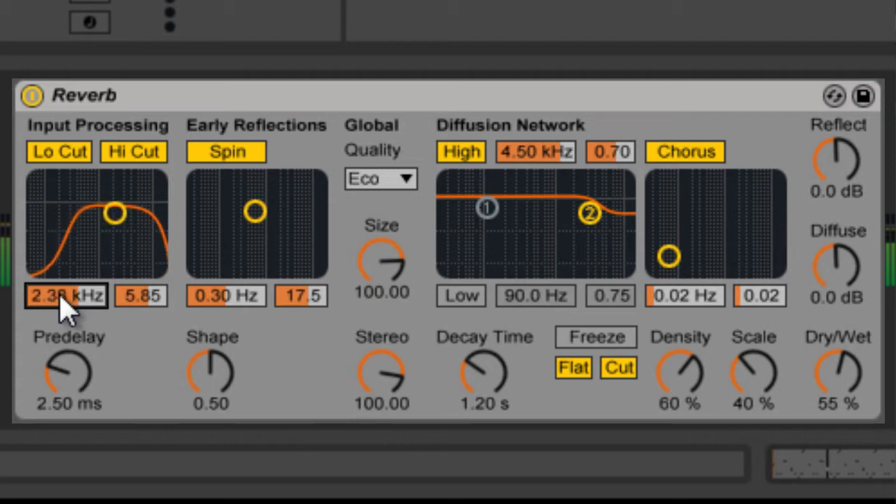
scroll(61, 297, up, 5)
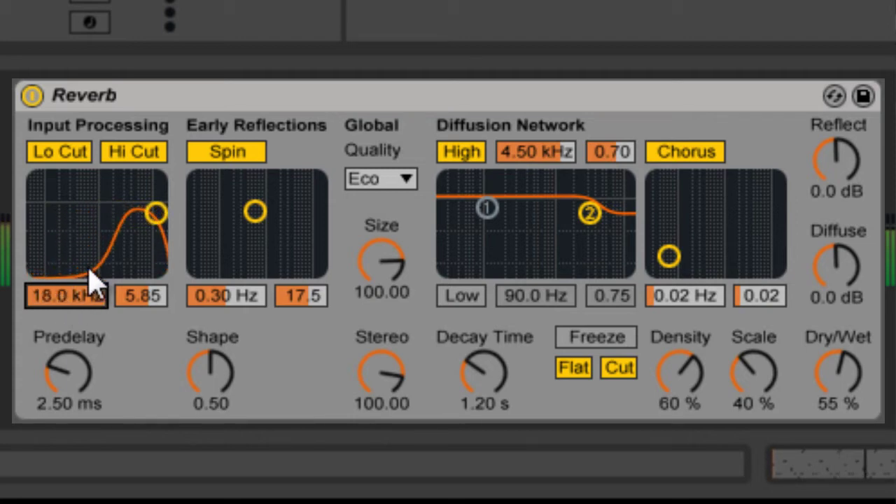
scroll(76, 297, down, 20)
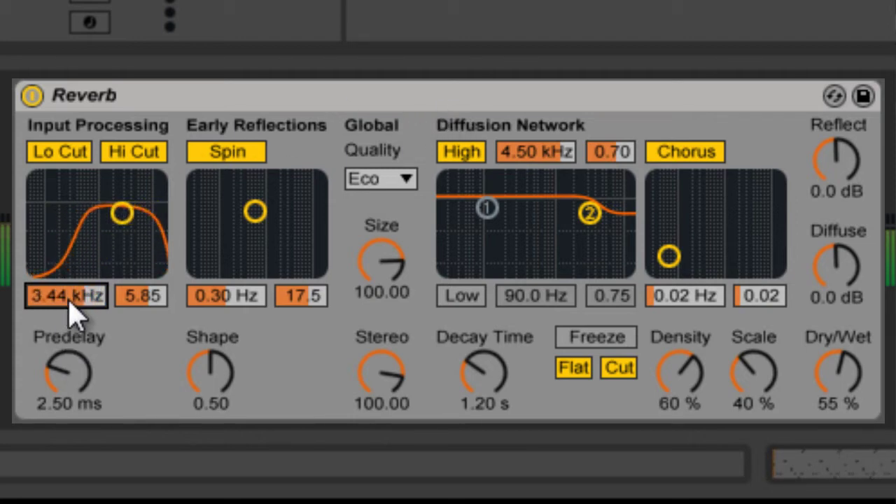
click(133, 150)
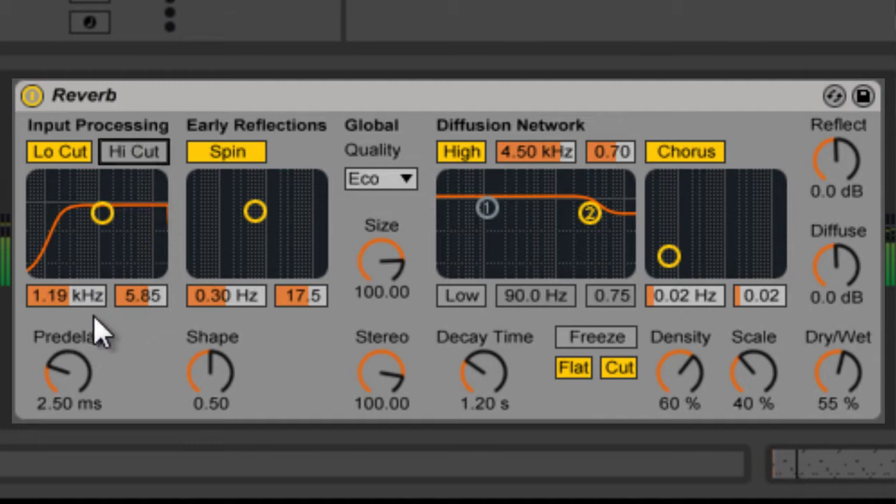
Sweep the Reverb's predelay up to 250 ms and bring it back down to 2.42 ms.
scroll(68, 379, up, 10)
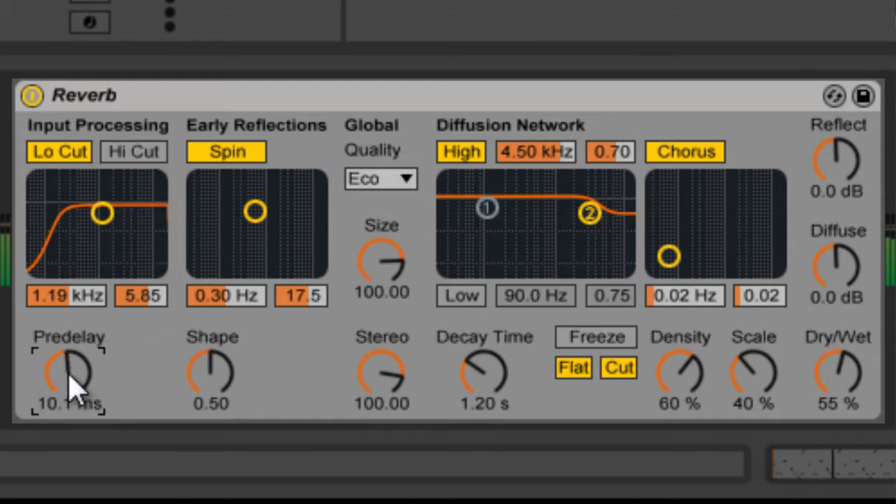
scroll(68, 379, up, 8)
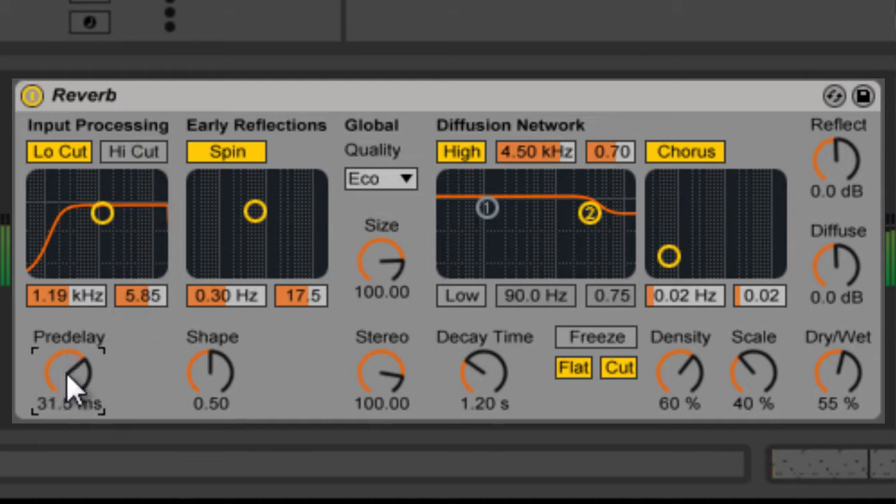
scroll(68, 378, up, 15)
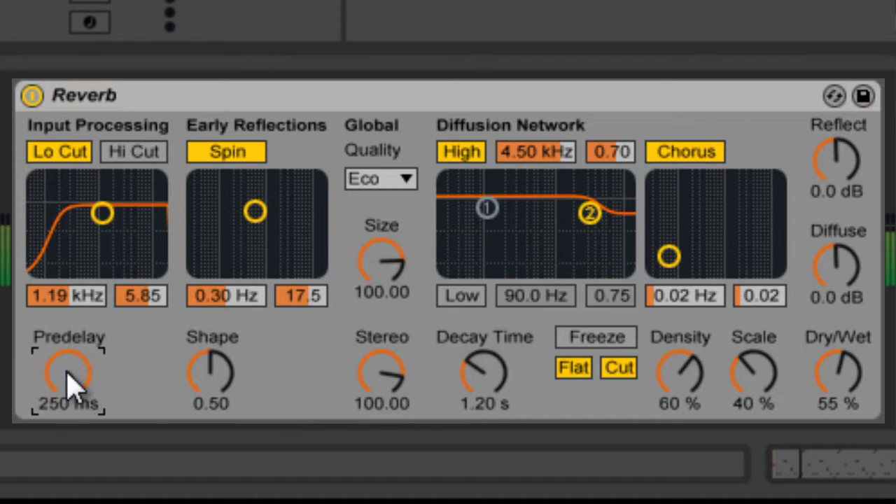
scroll(68, 380, down, 20)
scroll(67, 376, down, 2)
scroll(67, 376, up, 1)
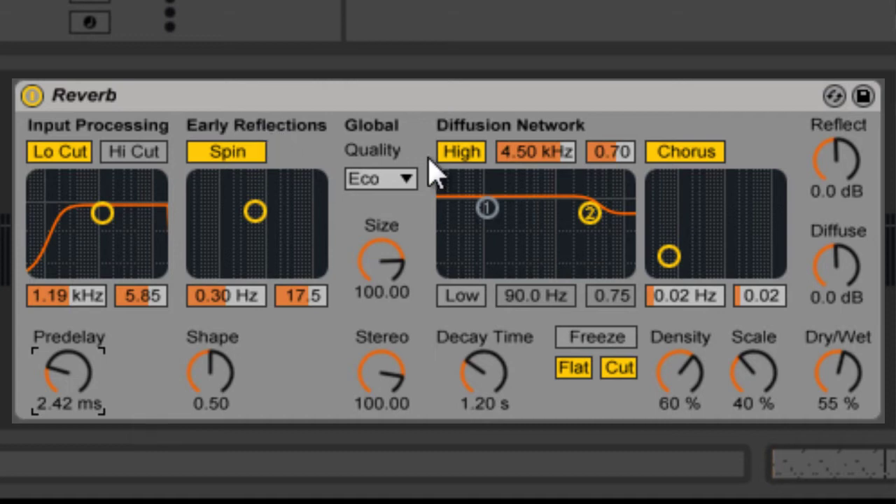
Isolate the early reflections by setting Diffuse to -30 dB and Dry/Wet to 100%.
drag(835, 277, 835, 279)
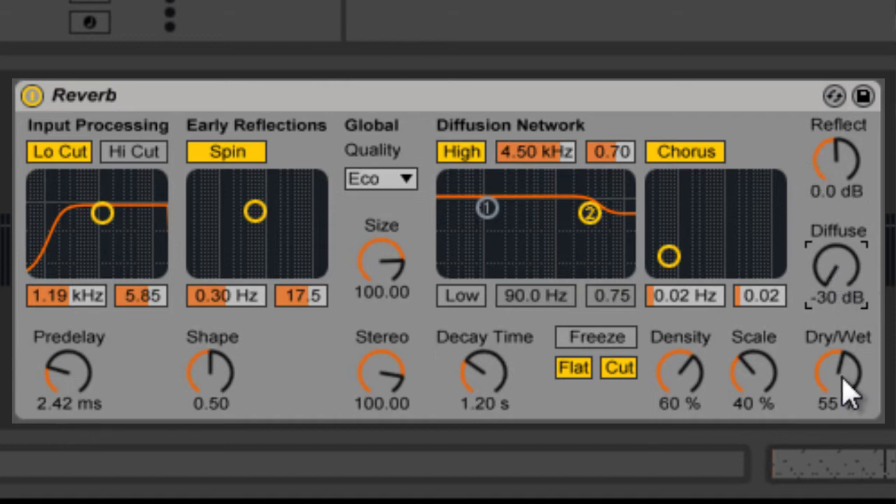
drag(840, 385, 843, 392)
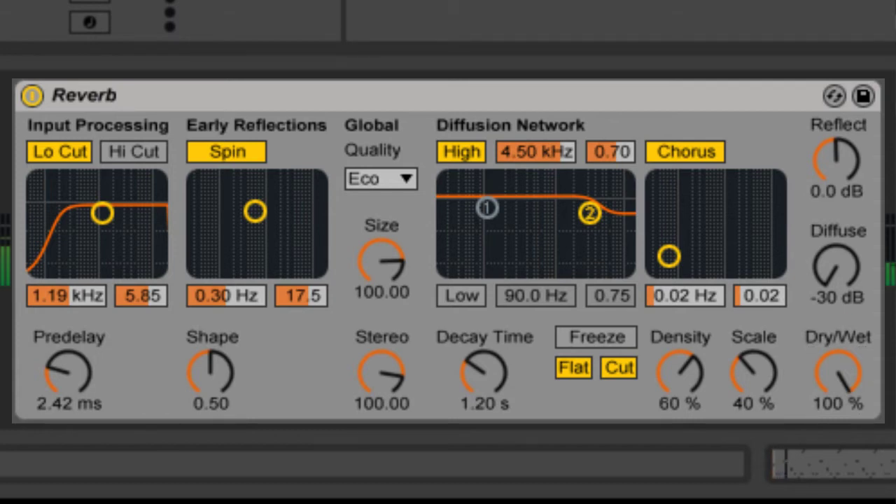
click(830, 448)
Set Dry/Wet to 61% and raise both Diffuse and Reflect to 1.8 dB.
mouse_move(856, 374)
mouse_down()
mouse_move(851, 385)
mouse_move(853, 378)
mouse_up()
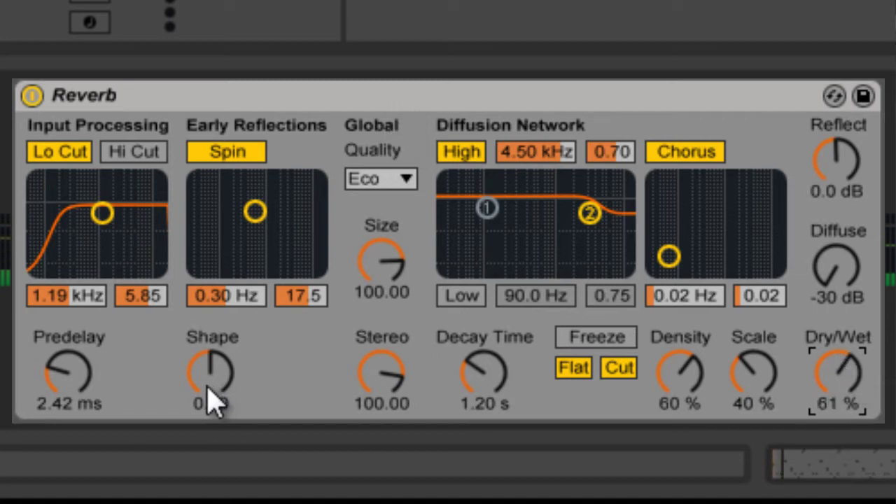
drag(856, 257, 857, 256)
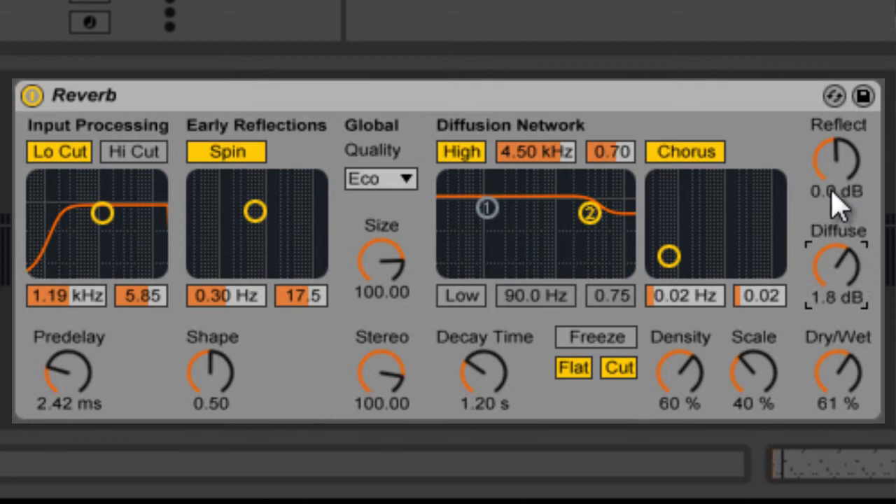
drag(833, 193, 828, 190)
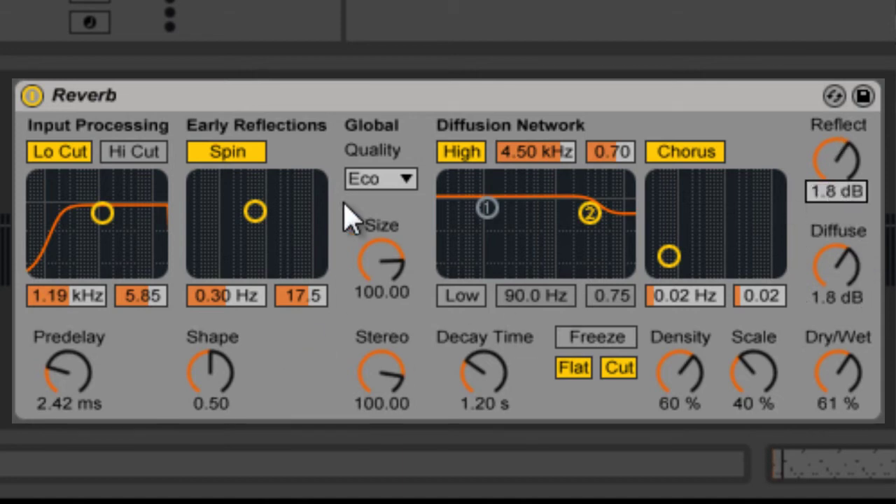
Set the early reflections' Spin to 0.52 Hz with amount 10.5, and settle the Shape at 0.81.
drag(257, 212, 280, 225)
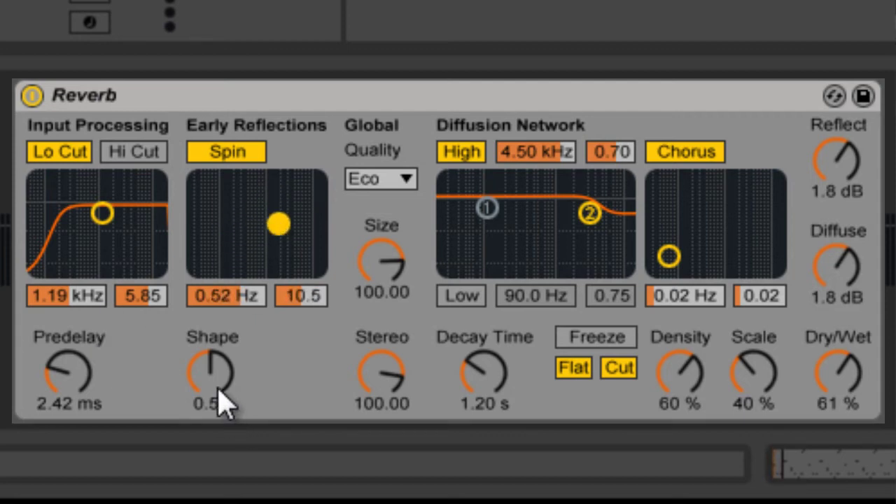
drag(212, 386, 219, 392)
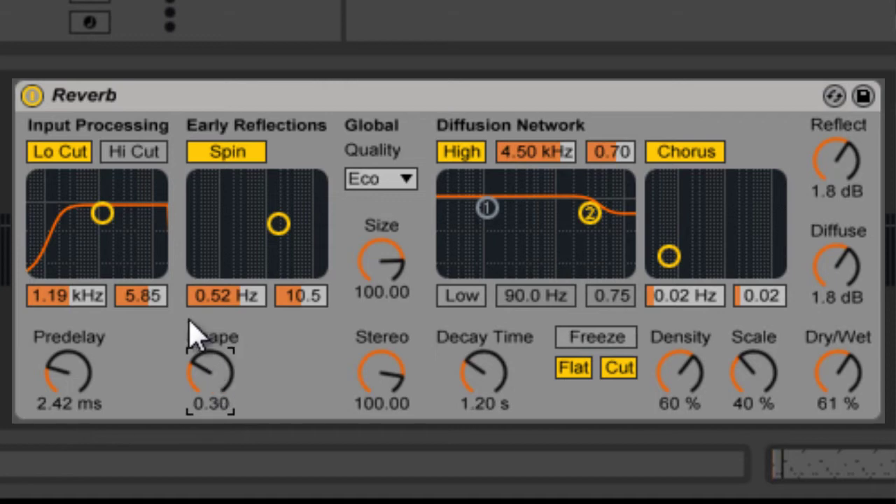
drag(214, 382, 224, 363)
drag(223, 360, 222, 359)
Switch the Reverb's global quality to High.
click(408, 179)
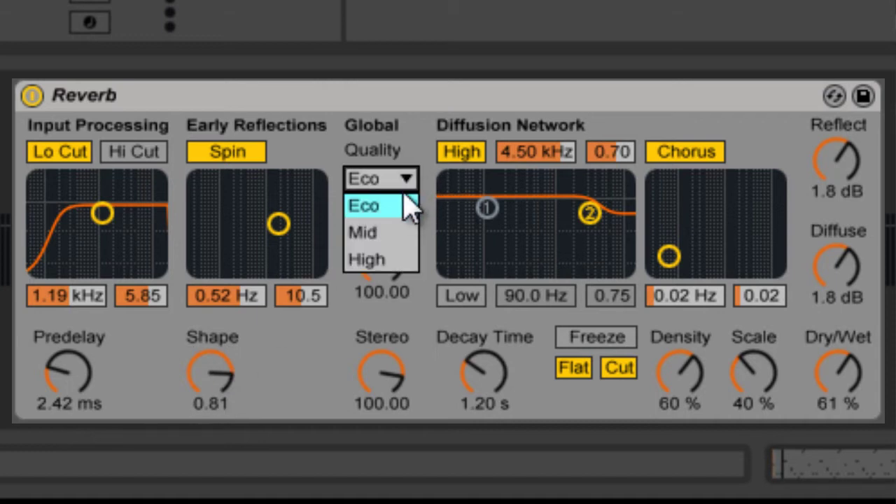
click(400, 269)
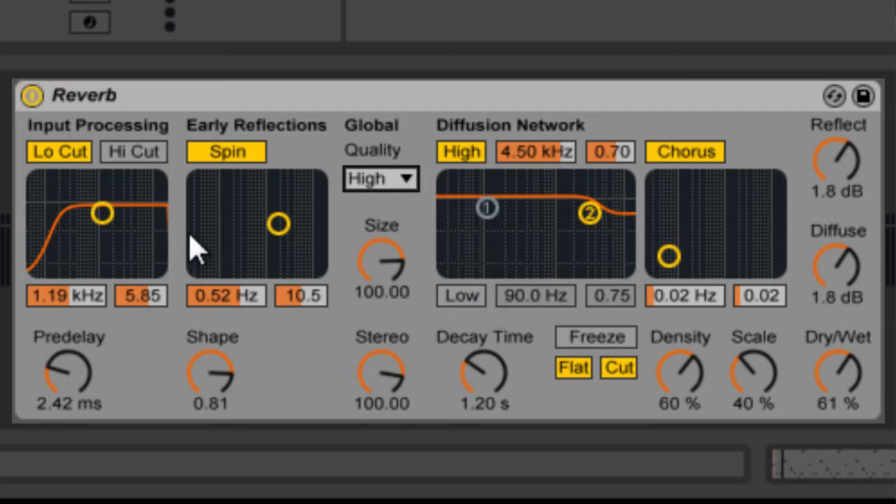
Enable the diffusion network's Low filter and set the filter frequencies to 195 Hz for Low and 2.44 kHz for High.
click(467, 300)
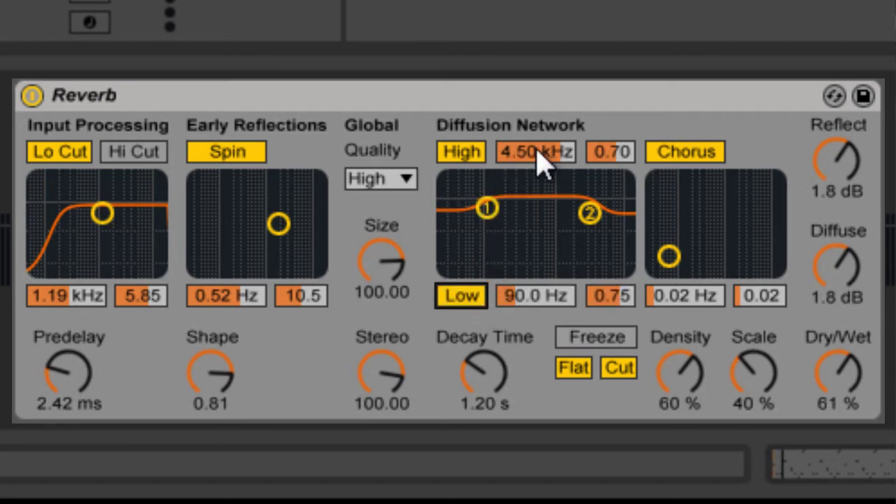
drag(541, 155, 542, 158)
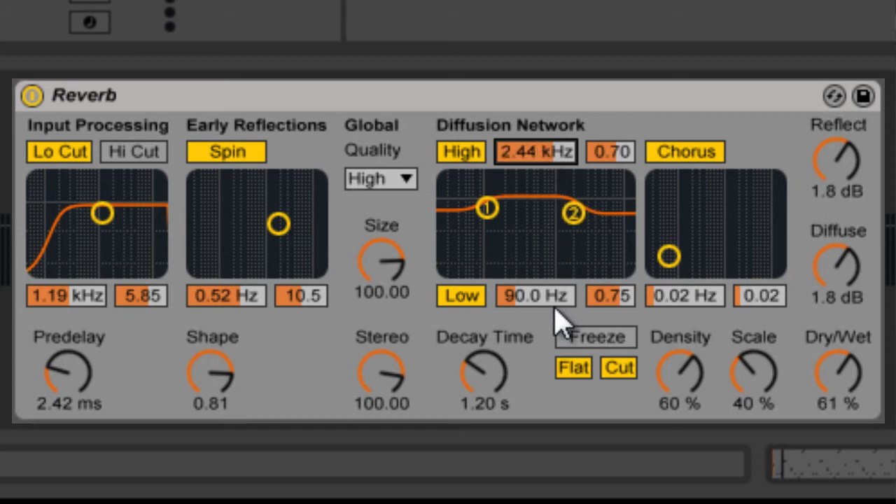
drag(552, 302, 551, 304)
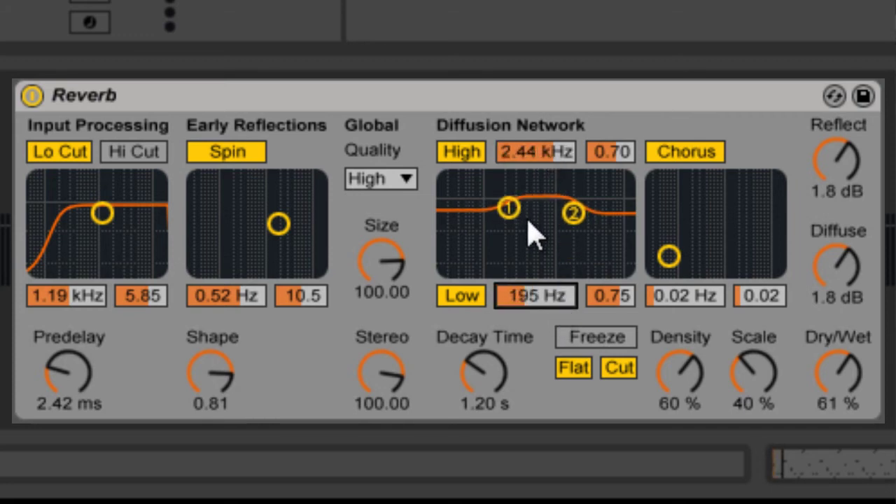
Try both diffusion filter amounts at 0.20, and settle them at 0.57 for High and 0.38 for Low.
drag(606, 287, 606, 293)
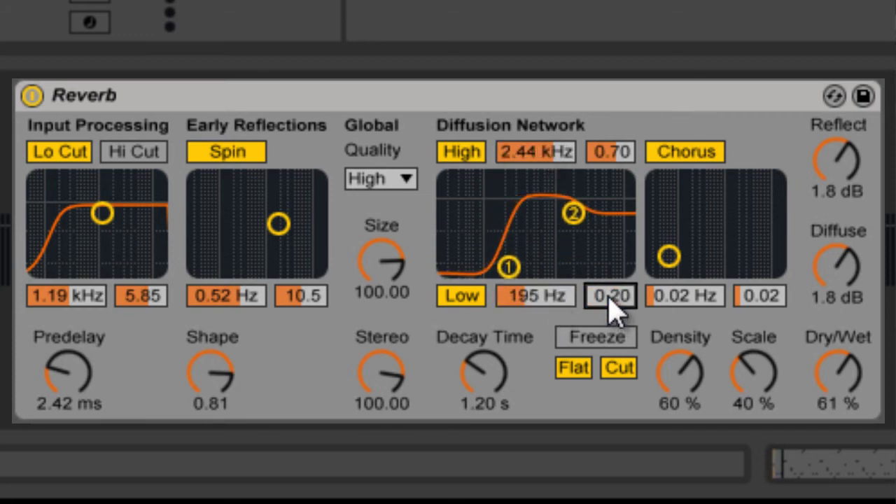
drag(620, 140, 622, 144)
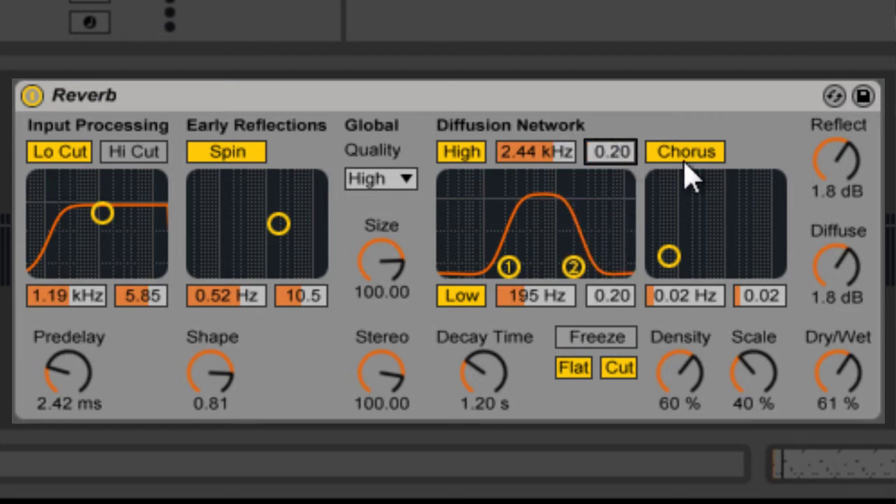
drag(616, 305, 624, 292)
drag(628, 163, 626, 161)
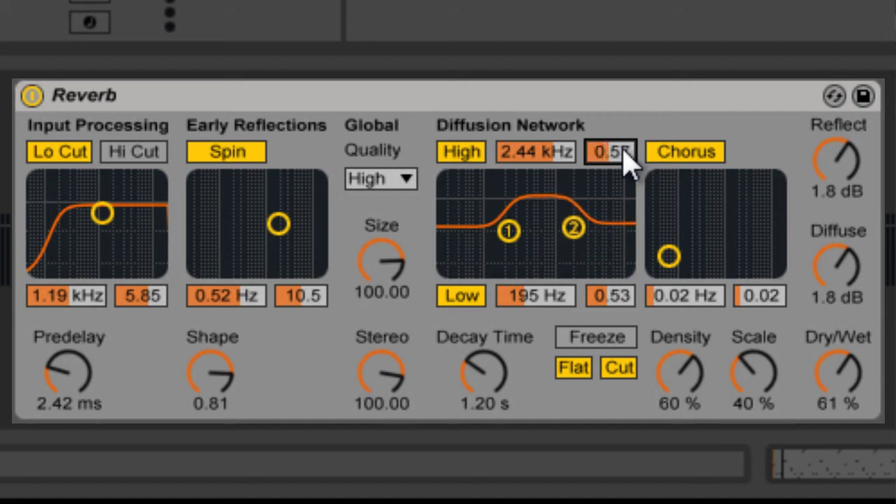
click(630, 304)
drag(632, 308, 634, 321)
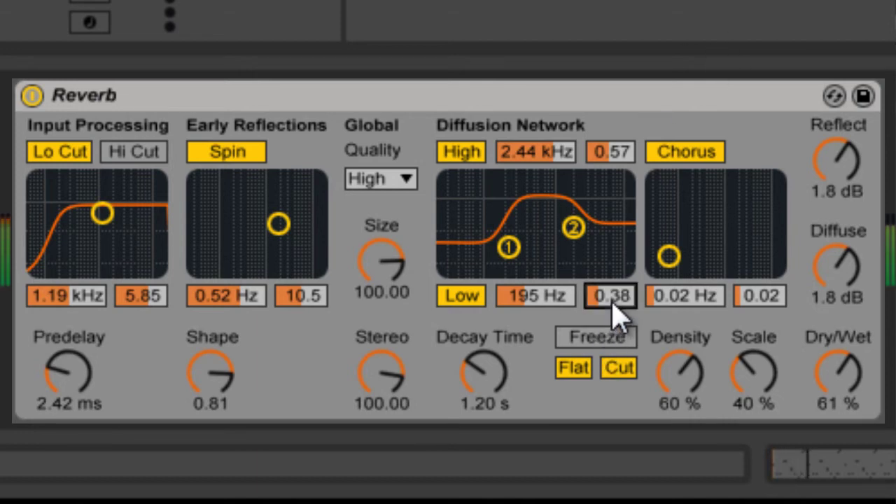
Vary the diffusion network's Low filter while listening, and settle it at 607 Hz with amount 0.32.
scroll(614, 308, up, 6)
scroll(615, 308, down, 8)
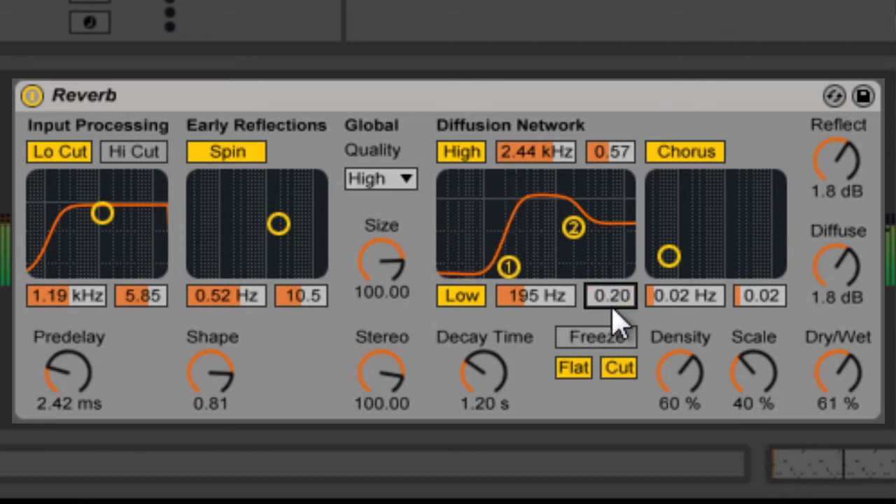
scroll(615, 315, up, 2)
scroll(544, 300, up, 6)
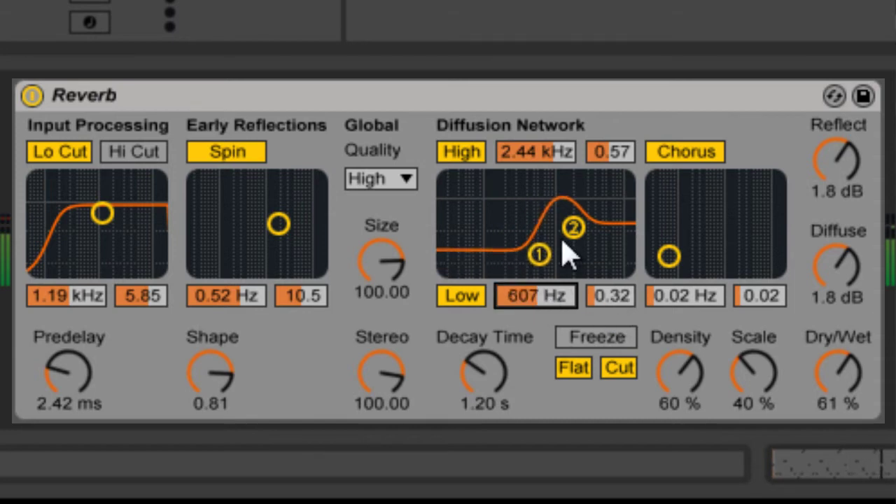
Set the diffusion network's High filter to 4.12 kHz with amount 0.33, and lower the Low filter frequency to 469 Hz.
scroll(602, 155, down, 5)
scroll(565, 155, down, 3)
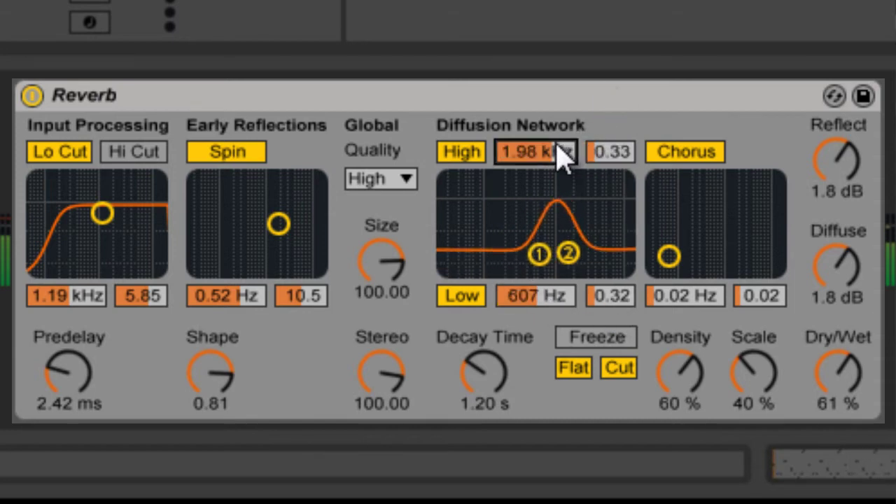
scroll(565, 155, down, 10)
scroll(566, 156, up, 12)
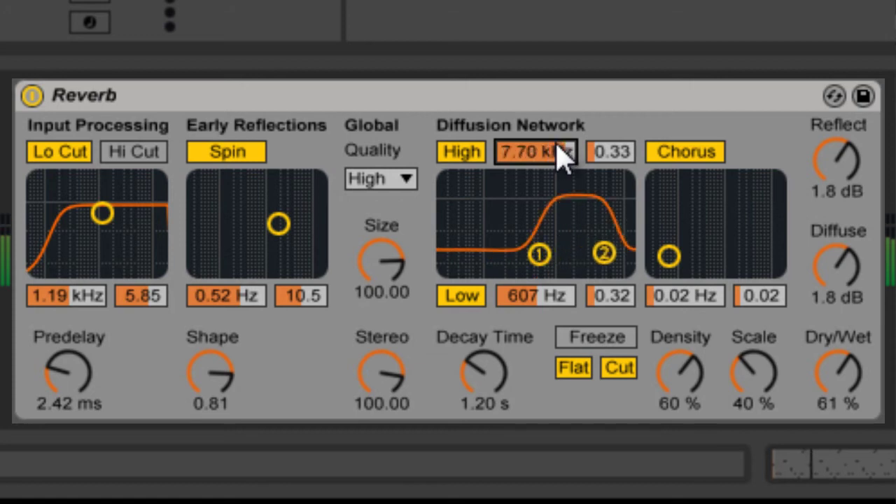
scroll(563, 156, down, 4)
scroll(544, 298, down, 2)
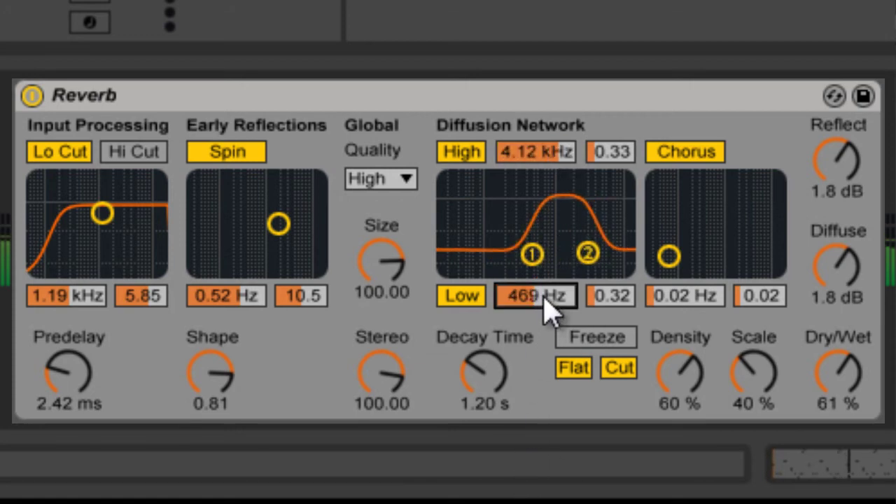
Set the diffusion network's Low filter frequency to 239 Hz, and its High filter to 2.44 kHz with amount 0.76.
scroll(544, 304, down, 5)
scroll(546, 168, down, 4)
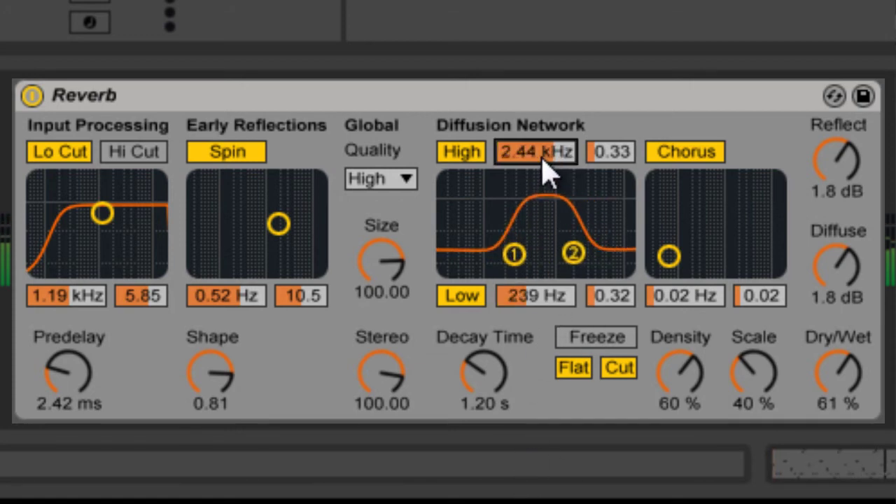
scroll(602, 158, up, 6)
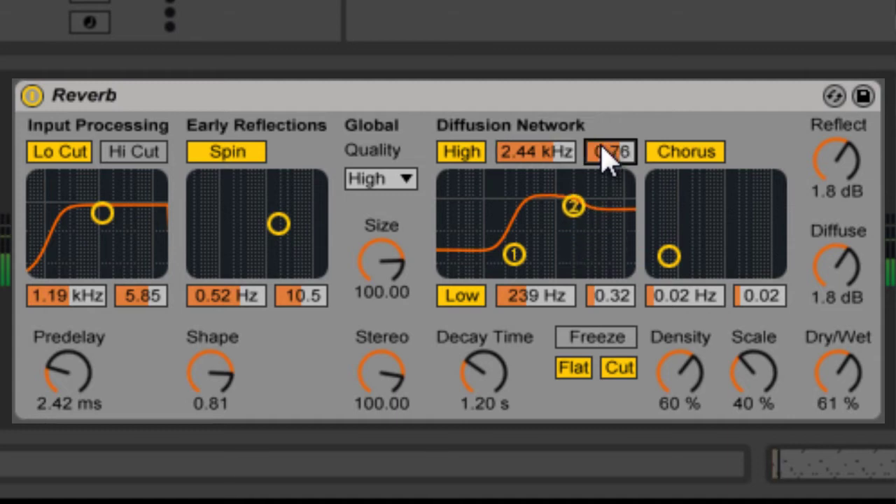
Switch off the diffusion network's Low filter and set the reverb's decay time to 1.34 s.
click(459, 301)
click(463, 295)
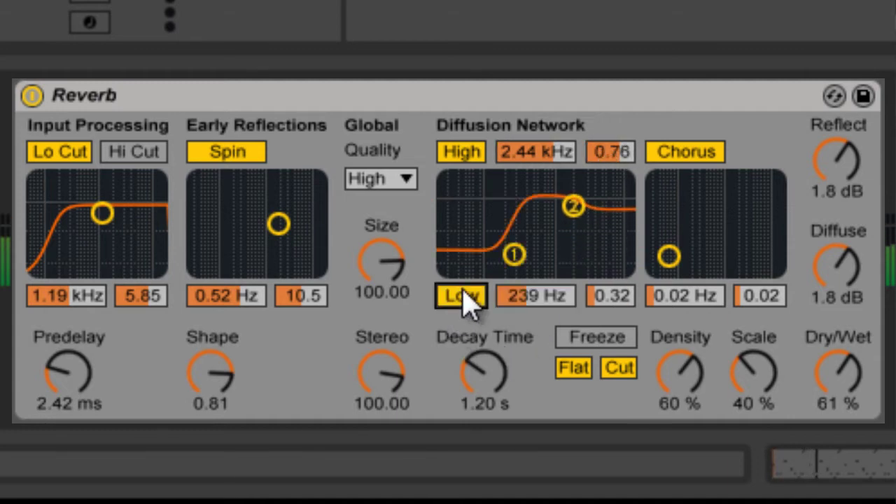
click(471, 299)
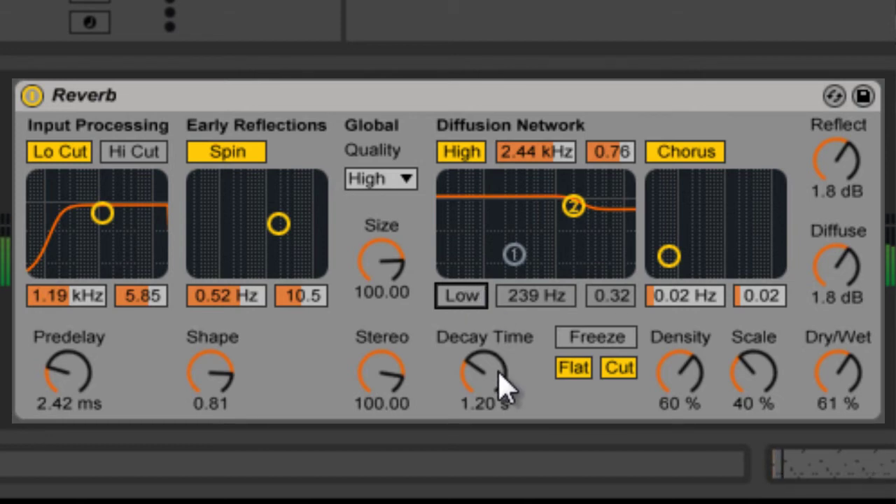
drag(500, 378, 499, 385)
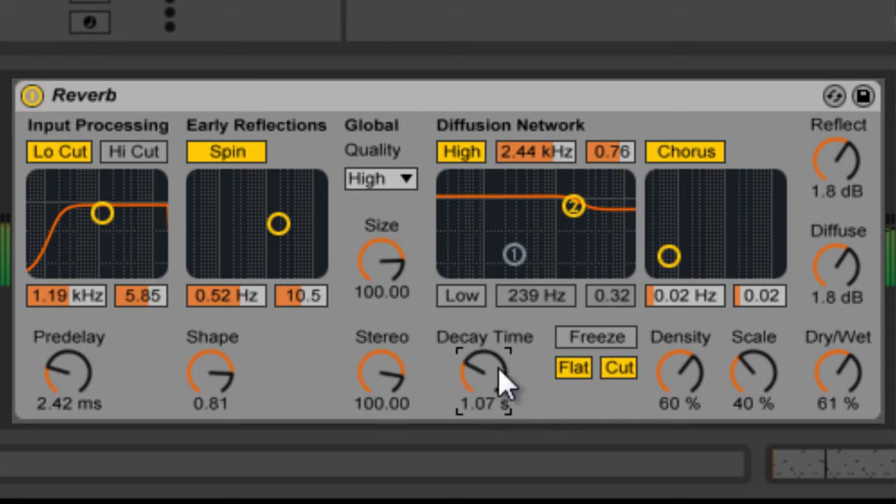
drag(499, 373, 499, 373)
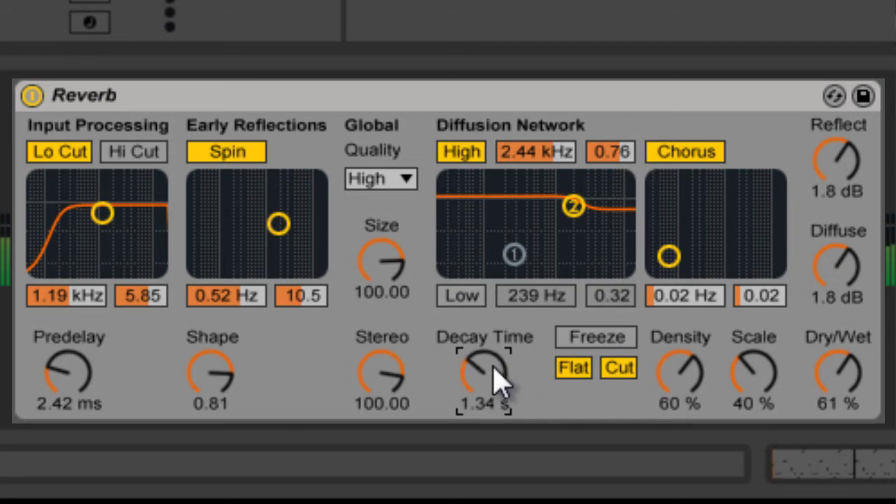
Try Freeze on the reverb with Cut disabled, and restore both to Freeze off and Cut on.
click(597, 337)
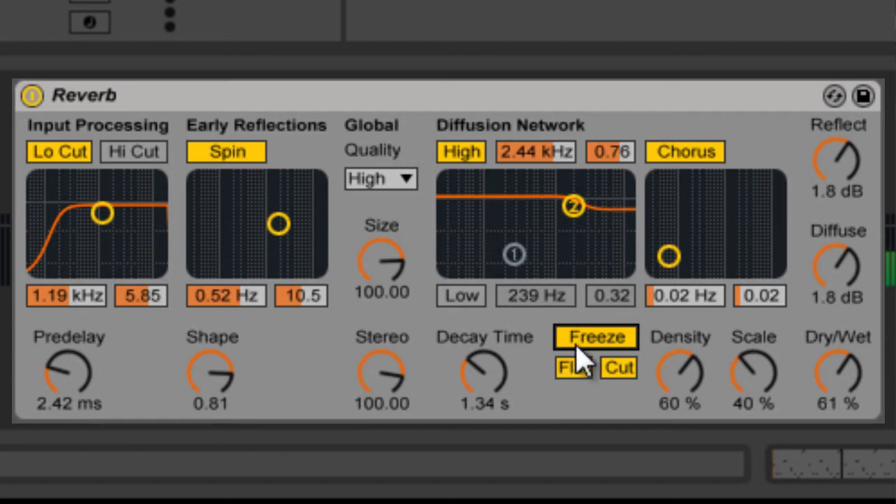
click(621, 369)
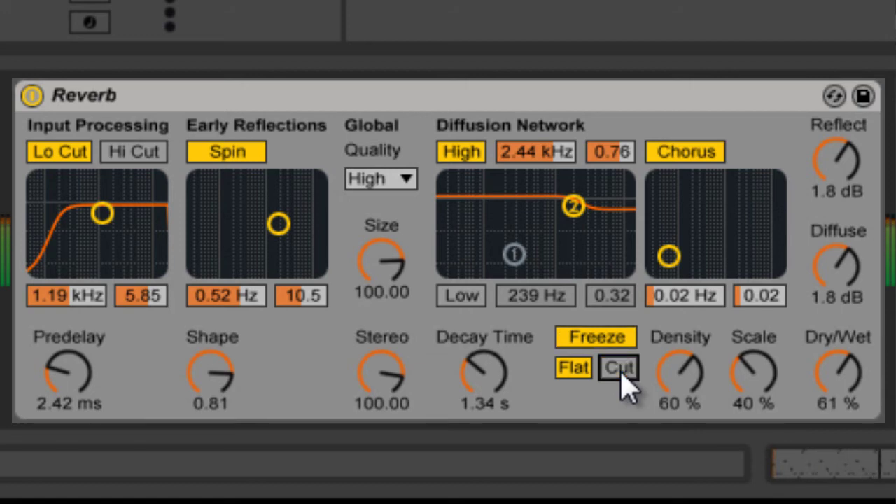
click(620, 341)
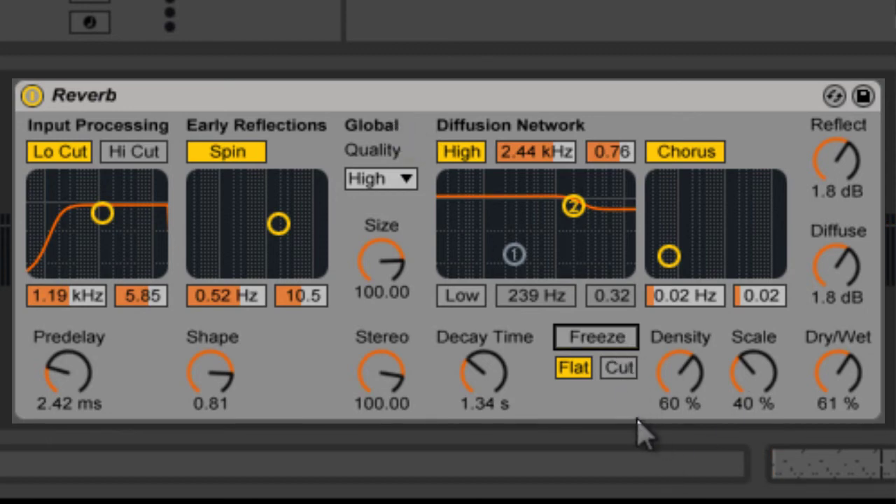
click(618, 367)
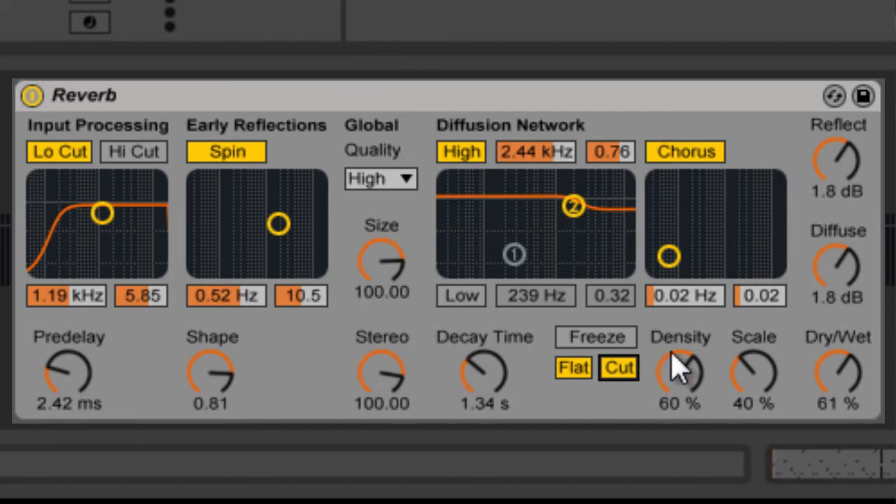
Try Freeze with Flat disabled and enabled, and leave Freeze off with Flat on.
click(608, 345)
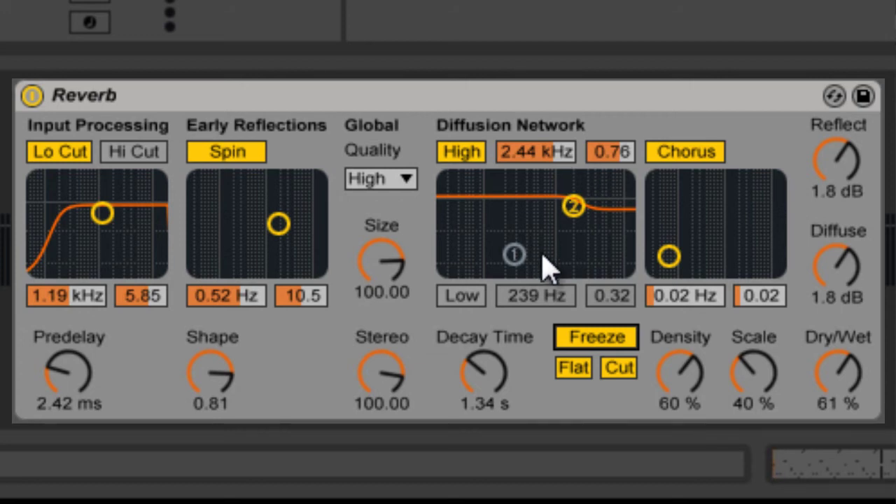
click(571, 369)
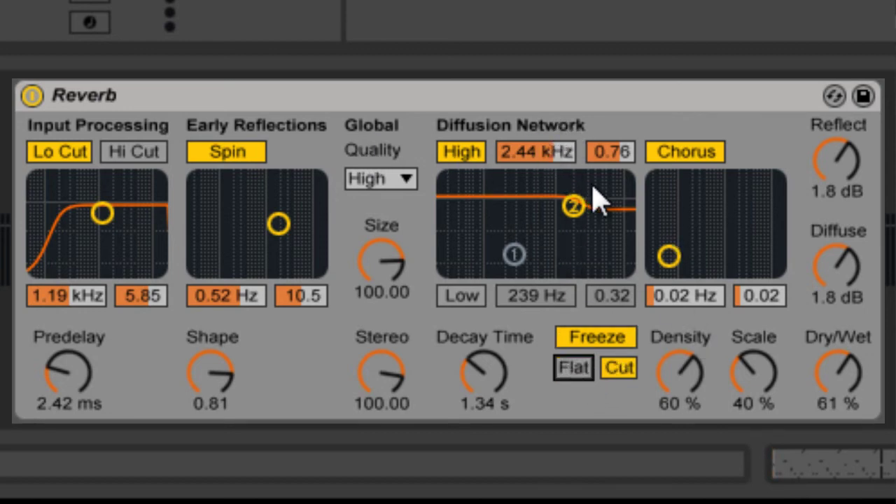
click(574, 369)
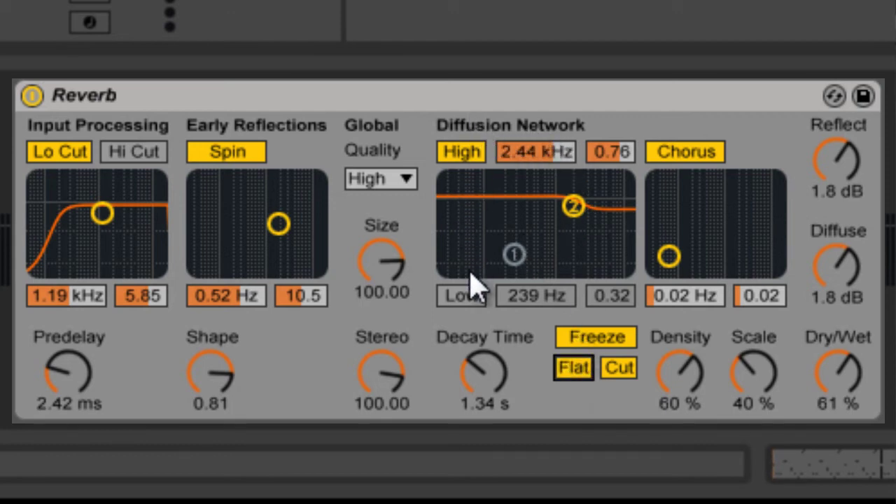
click(614, 342)
click(613, 342)
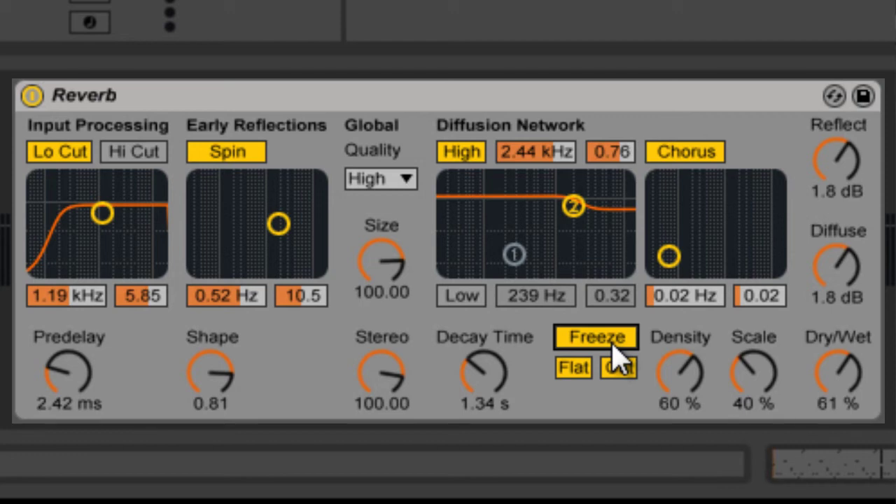
click(618, 356)
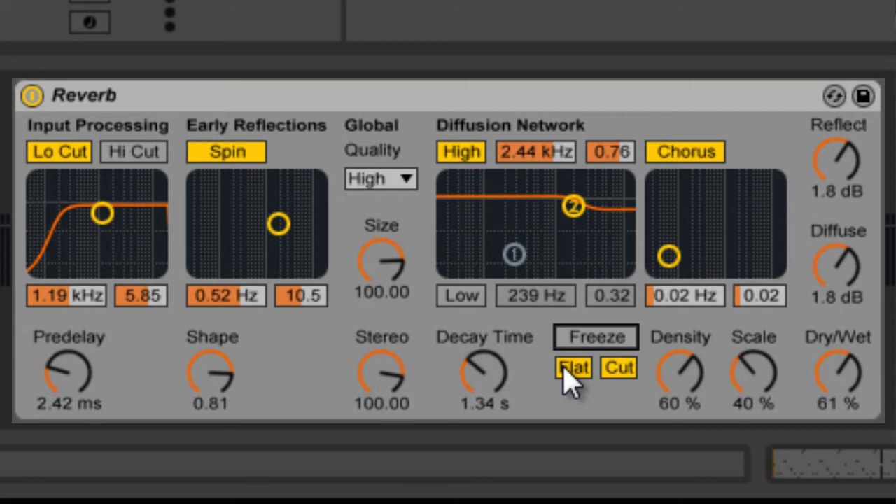
Set the diffusion network's chorus to 0.08 Hz with amount 0.06, and its Density to 59%.
drag(744, 196, 700, 244)
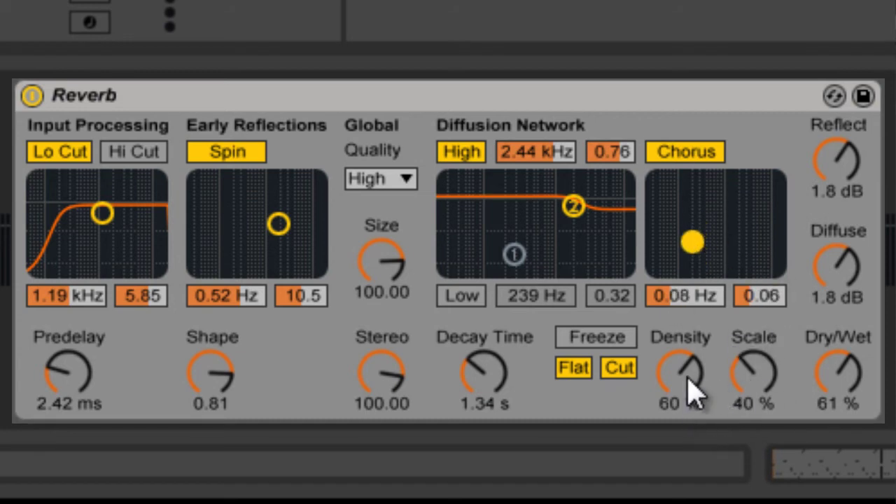
drag(687, 379, 688, 380)
drag(767, 374, 766, 386)
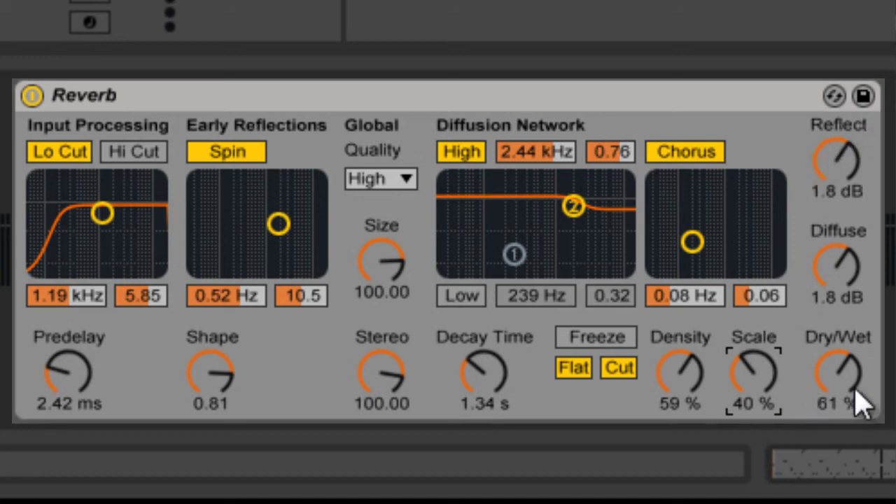
Raise the reverb's output levels to 2.3 dB Reflect and 4.2 dB Diffuse, with Dry/Wet at 64%.
click(863, 174)
drag(856, 156, 855, 159)
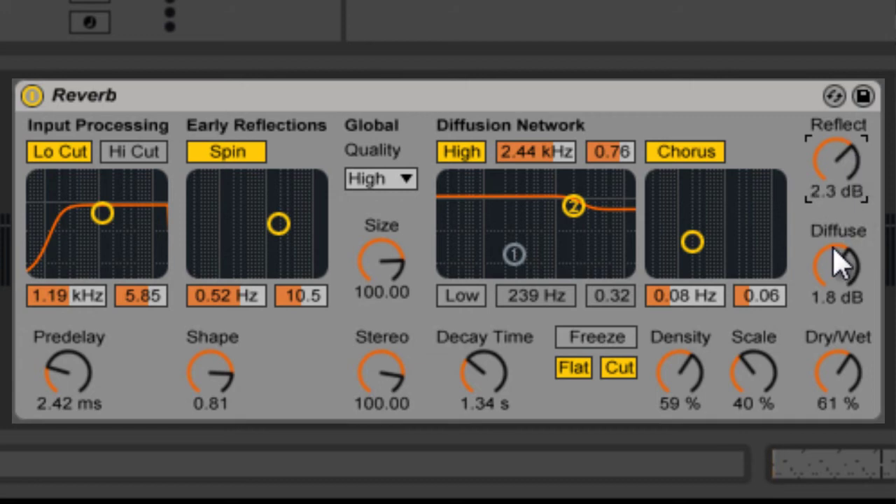
drag(832, 246, 835, 261)
mouse_move(836, 384)
mouse_down()
mouse_move(836, 400)
mouse_move(832, 384)
mouse_up()
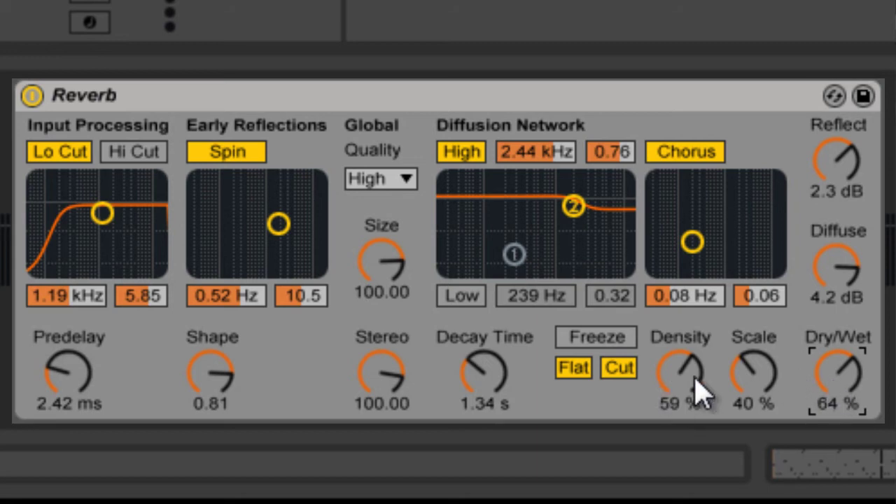
Lower Reflect to -30 dB and vary Density between high and 0.1% while listening, settling it at 60%.
drag(700, 393, 700, 393)
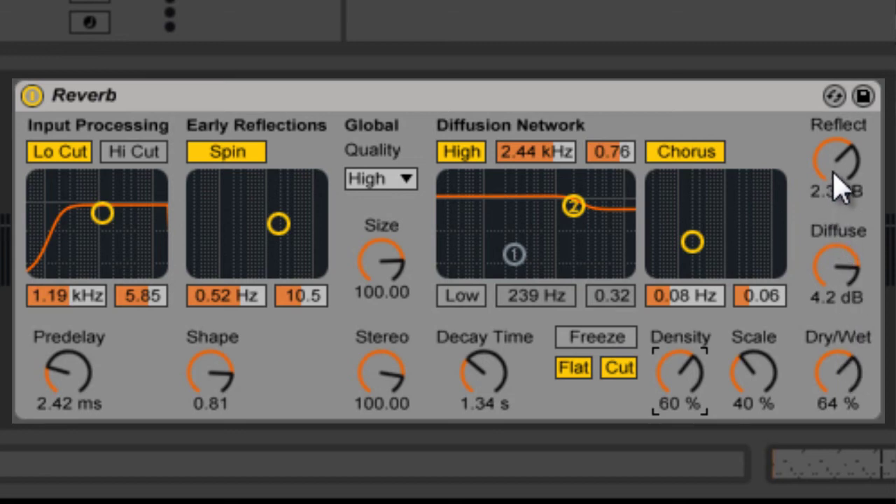
drag(834, 175, 847, 292)
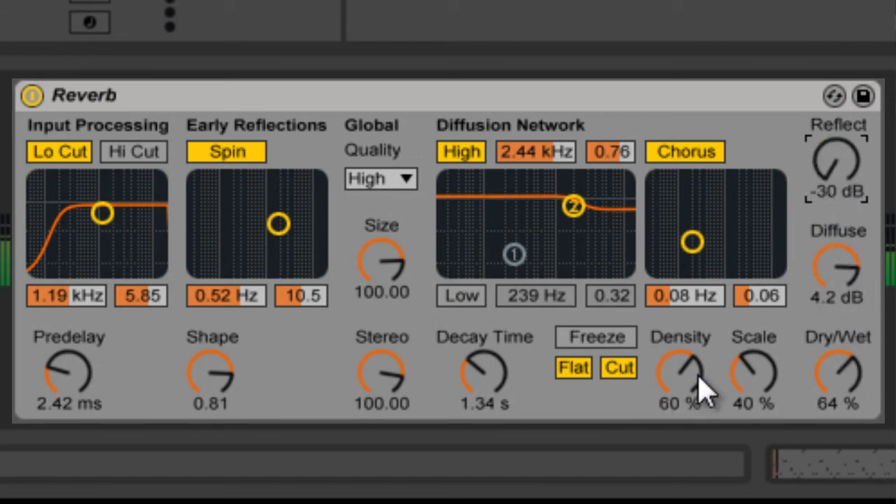
drag(701, 375, 692, 363)
scroll(693, 369, up, 10)
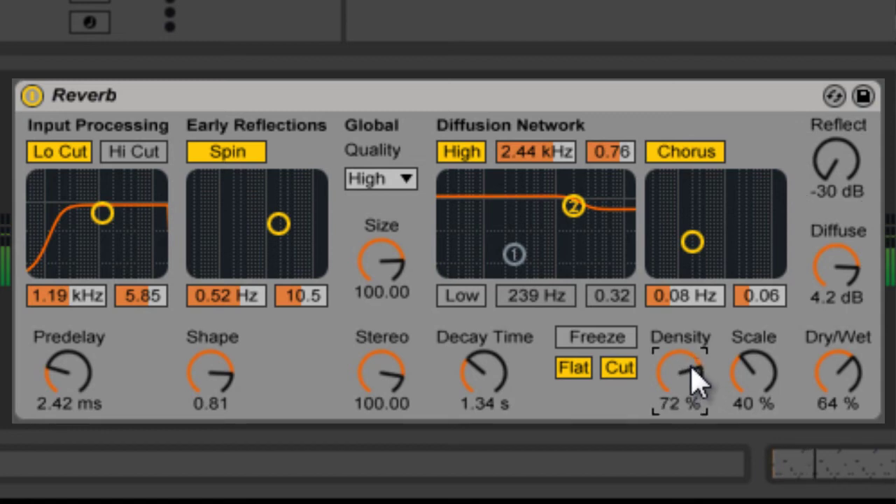
scroll(691, 366, down, 15)
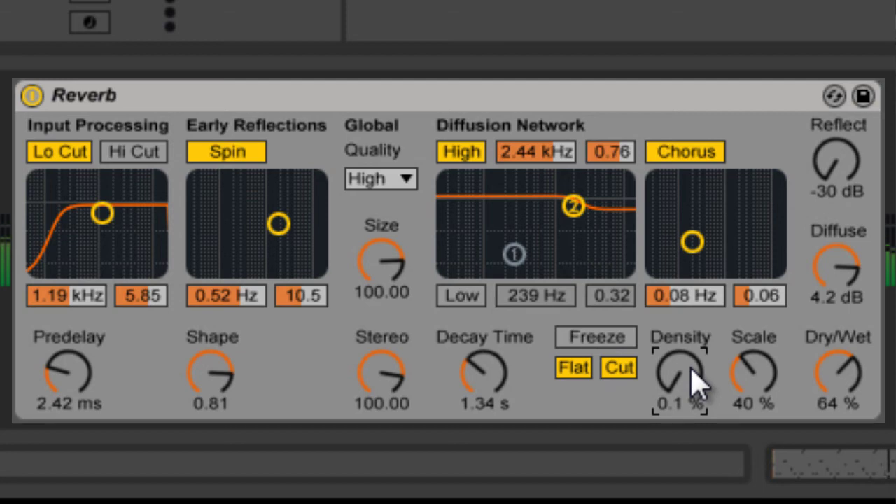
scroll(691, 368, up, 8)
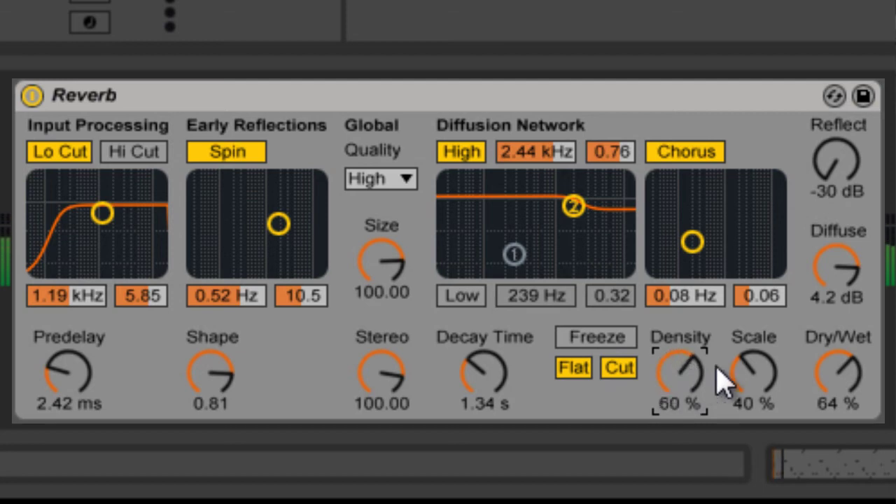
Vary the diffusion network's Scale between high values and 5.0% while listening, and settle it at 37%.
scroll(765, 380, up, 10)
scroll(765, 380, up, 10)
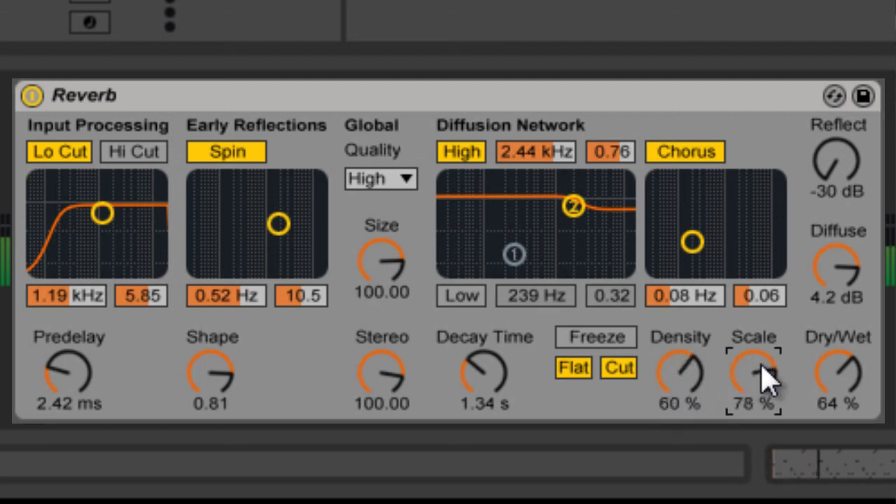
scroll(765, 381, down, 20)
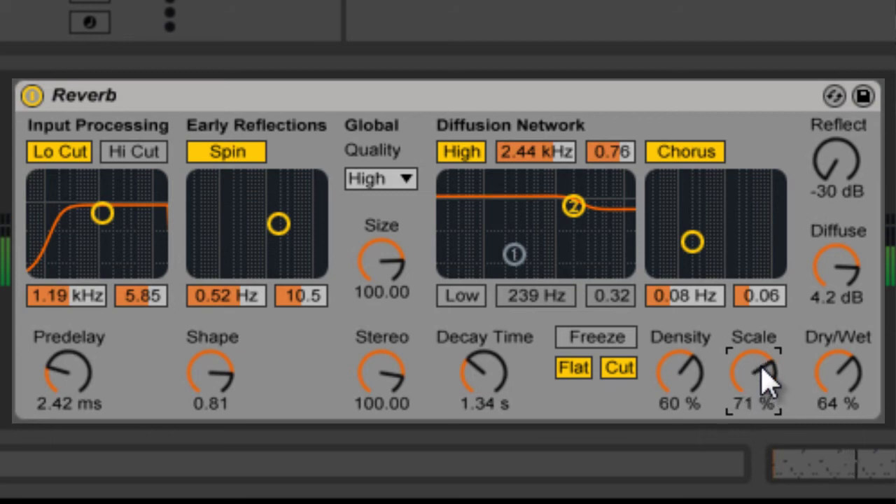
scroll(765, 381, down, 10)
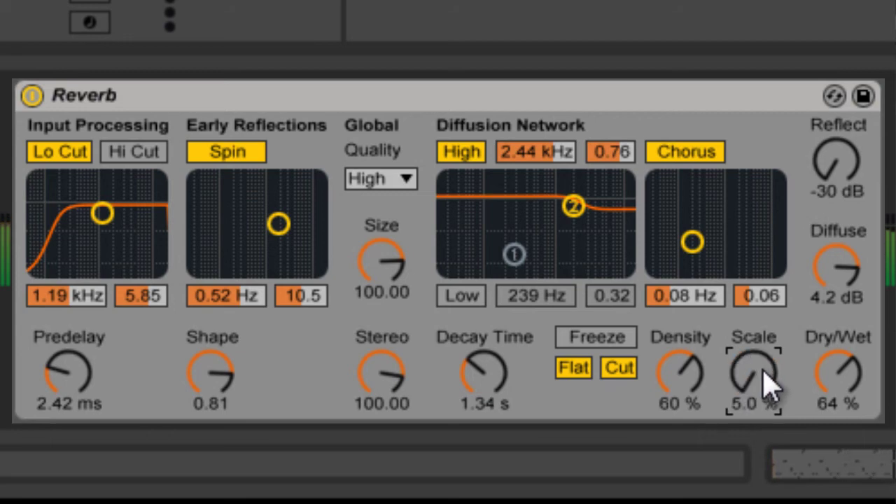
scroll(765, 382, up, 13)
scroll(767, 381, down, 3)
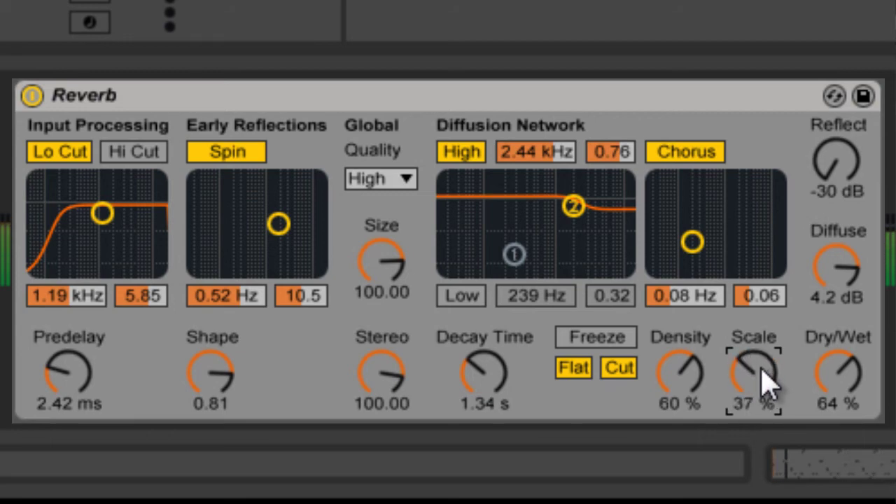
Rebalance the reverb output with Reflect at 2.6 dB, Diffuse at about 2.2 dB and Dry/Wet at 58%.
scroll(844, 190, up, 3)
scroll(839, 179, up, 10)
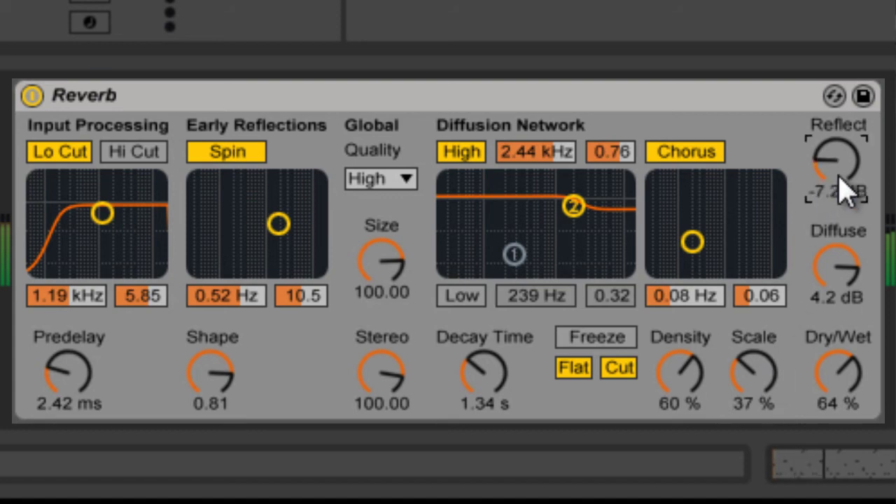
scroll(843, 189, up, 2)
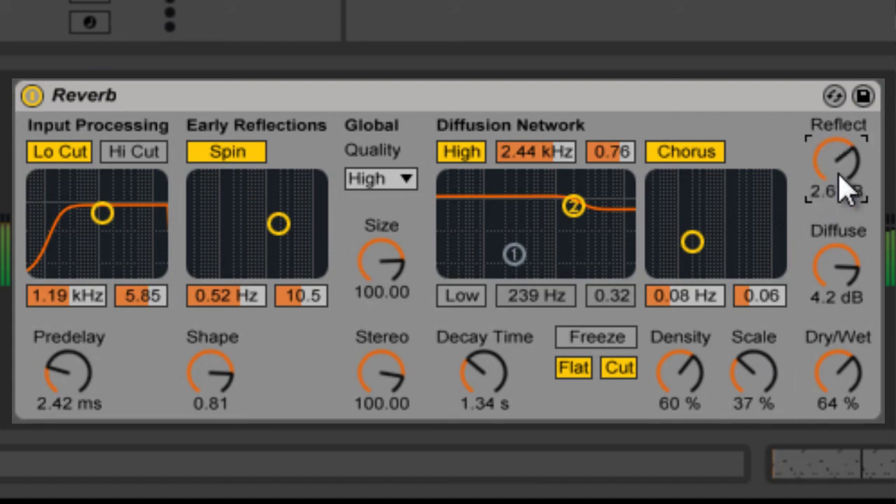
scroll(843, 288, down, 4)
scroll(843, 291, down, 2)
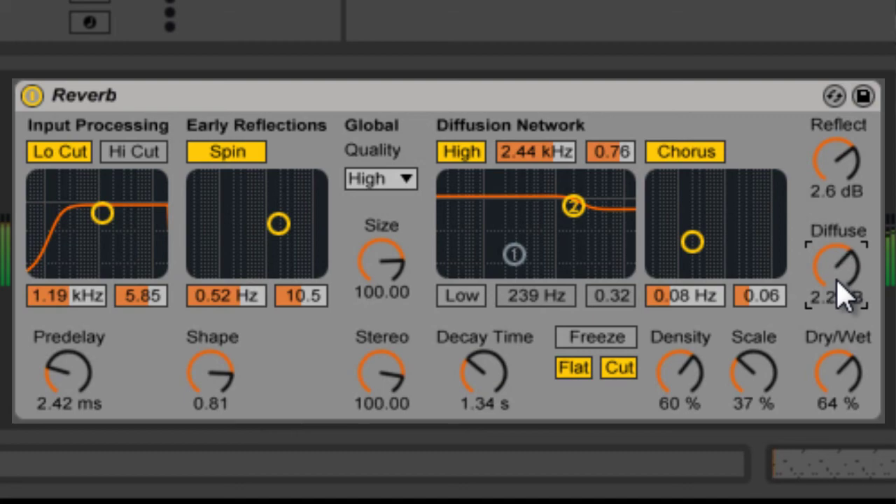
scroll(850, 385, down, 1)
scroll(847, 385, down, 5)
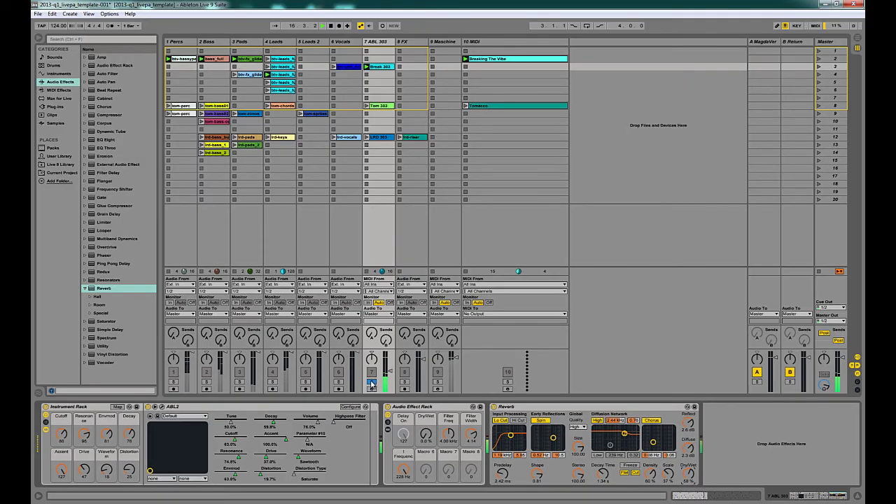
Unsolo the ABL 303 track to hear the full mix, and set the reverb's Size to 51.82.
click(371, 382)
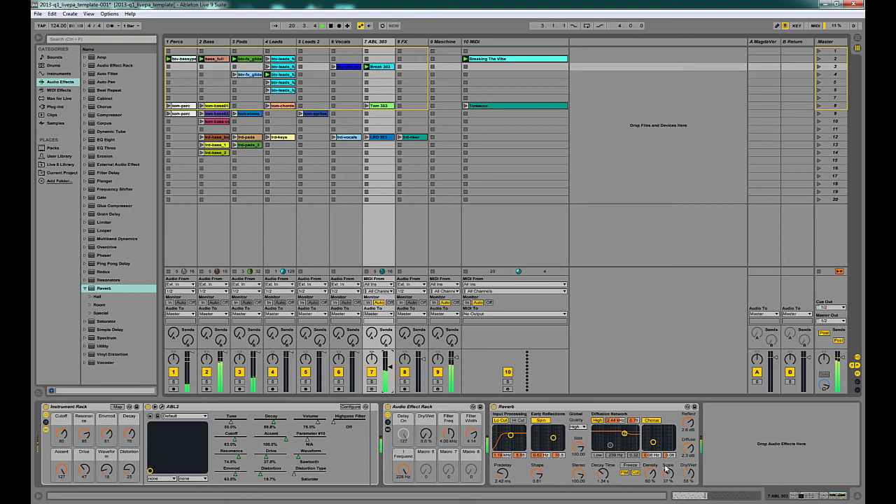
mouse_move(581, 448)
mouse_down()
mouse_move(581, 465)
mouse_move(581, 440)
mouse_up()
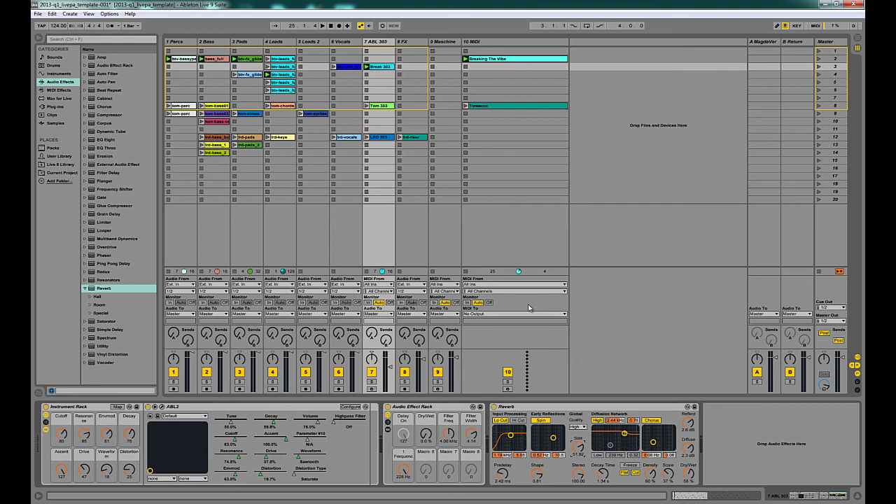
Restart playback, set the decay time to 1.92 s, and swap the diffusion network's High filter for the Low filter.
key(space)
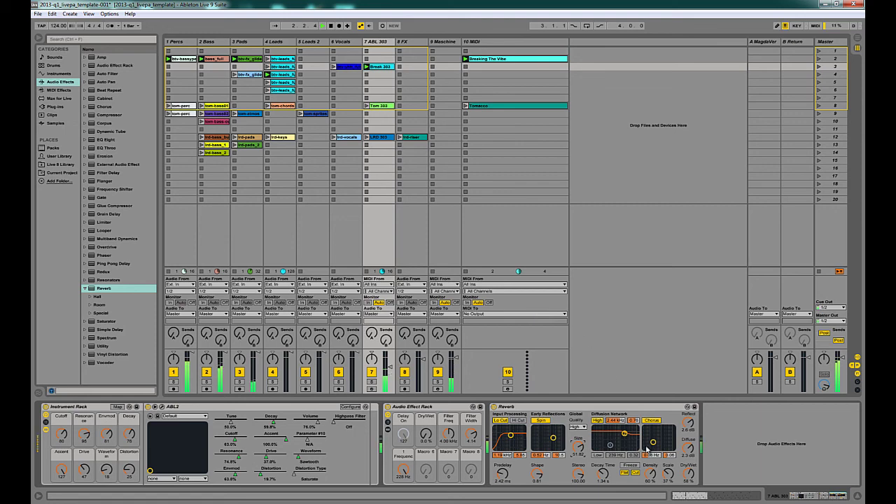
drag(606, 474, 607, 468)
click(597, 455)
click(599, 420)
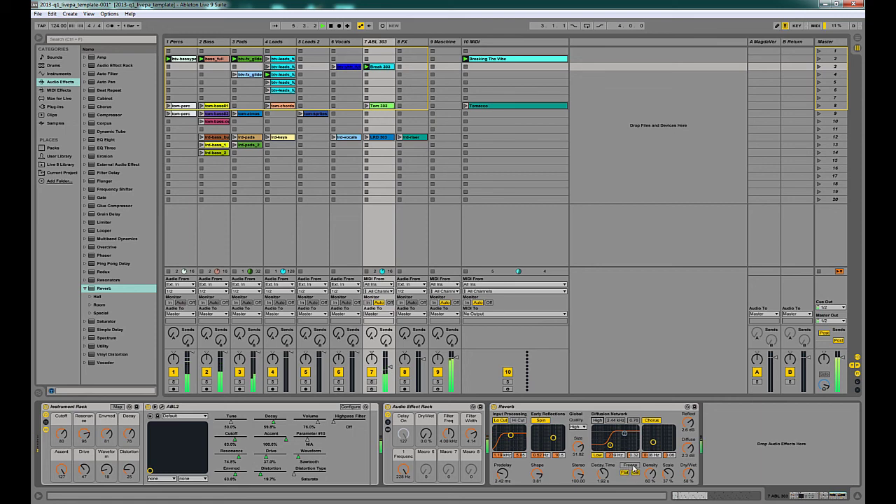
Set the diffusion network's chorus to 1.75 Hz with amount 1.15, and turn on Freeze.
drag(653, 442, 667, 435)
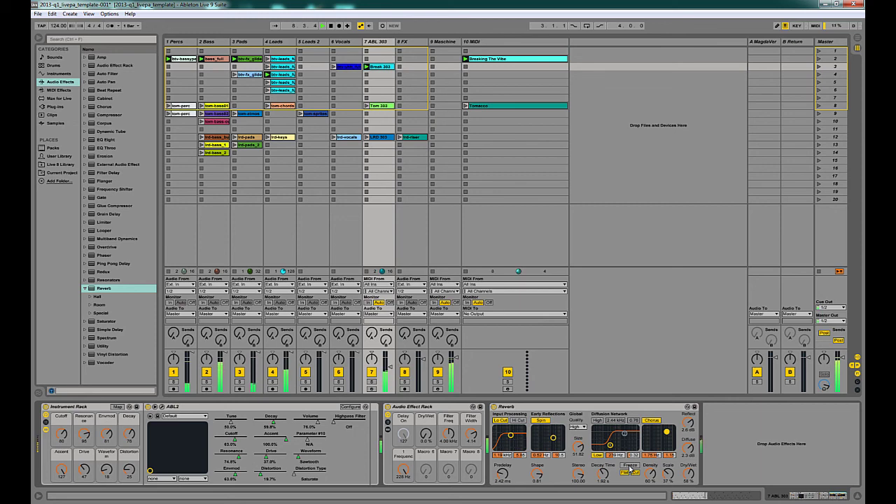
click(630, 466)
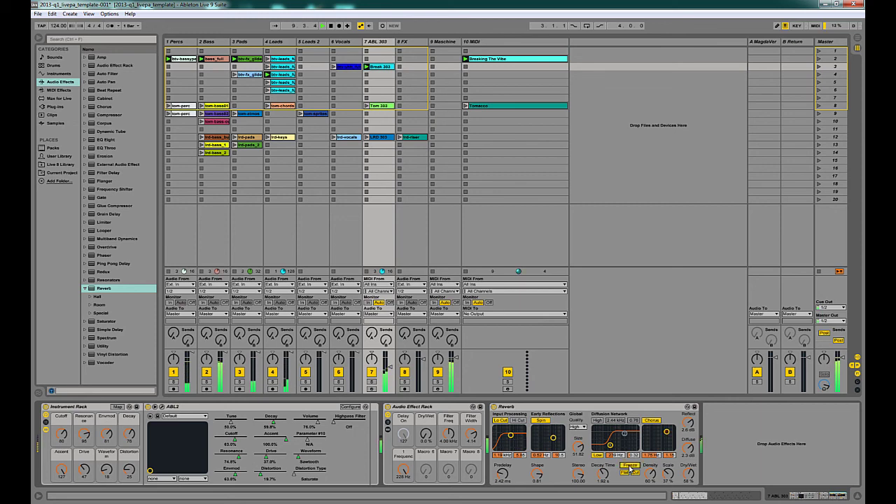